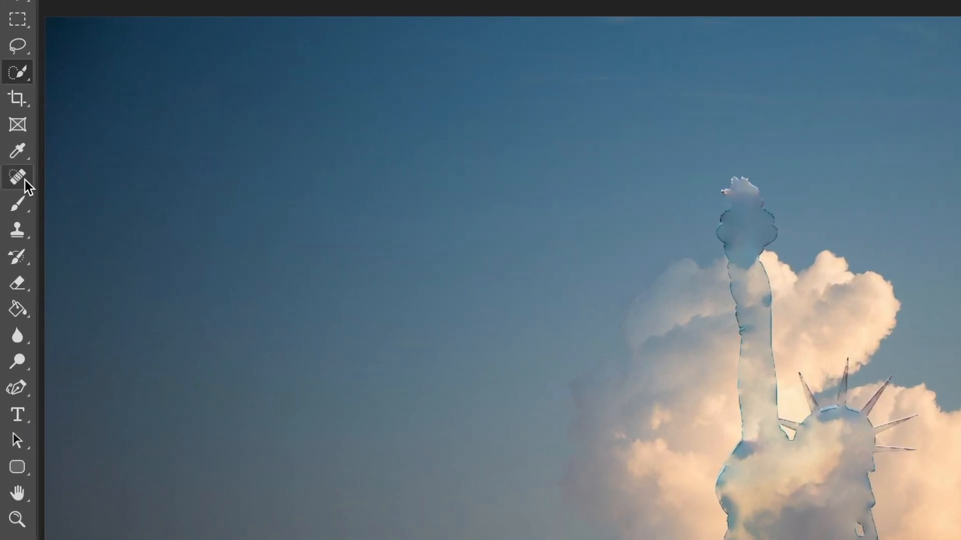
- Remove the leftover statue outline from the sky and clouds with the Spot Healing Brush
left_click(11, 163)
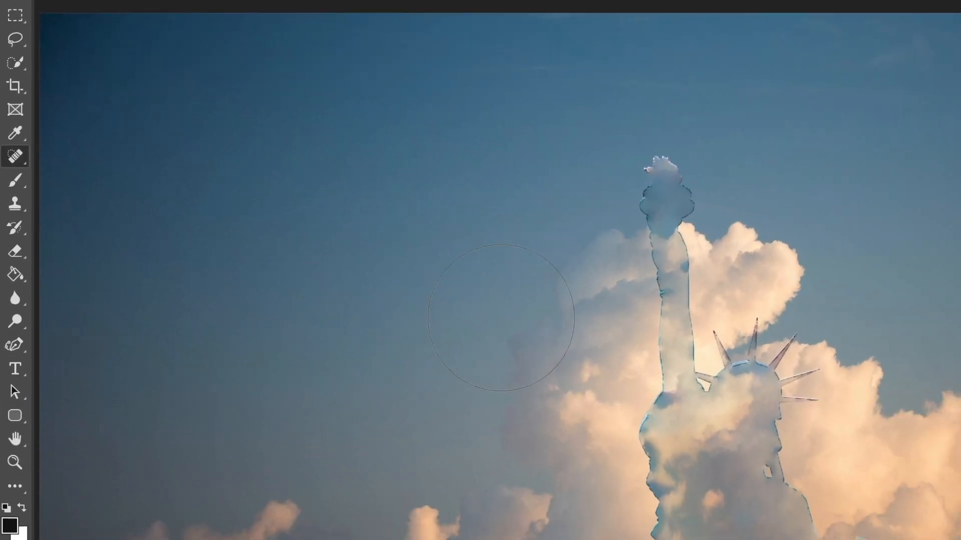
left_click_drag(474, 281, 493, 524)
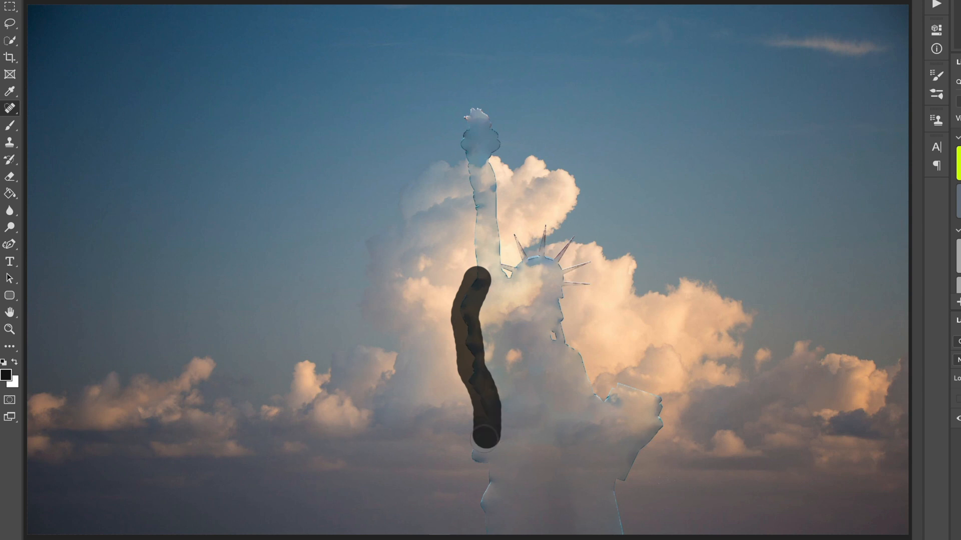
mouse_move(479, 295)
left_mouse_down()
mouse_move(465, 295)
mouse_move(464, 185)
left_mouse_up()
mouse_move(468, 171)
left_mouse_down()
mouse_move(465, 130)
mouse_move(487, 167)
left_mouse_up()
left_click_drag(485, 207, 489, 270)
left_click(494, 160)
mouse_move(511, 232)
left_mouse_down()
mouse_move(560, 256)
mouse_move(558, 330)
left_mouse_up()
mouse_move(499, 263)
left_mouse_down()
mouse_move(562, 270)
mouse_move(476, 335)
left_mouse_up()
mouse_move(619, 394)
left_mouse_down()
mouse_move(663, 402)
mouse_move(621, 528)
left_mouse_up()
mouse_move(622, 403)
left_mouse_down()
mouse_move(538, 293)
mouse_move(585, 386)
mouse_move(628, 441)
left_mouse_up()
left_click_drag(545, 382, 615, 420)
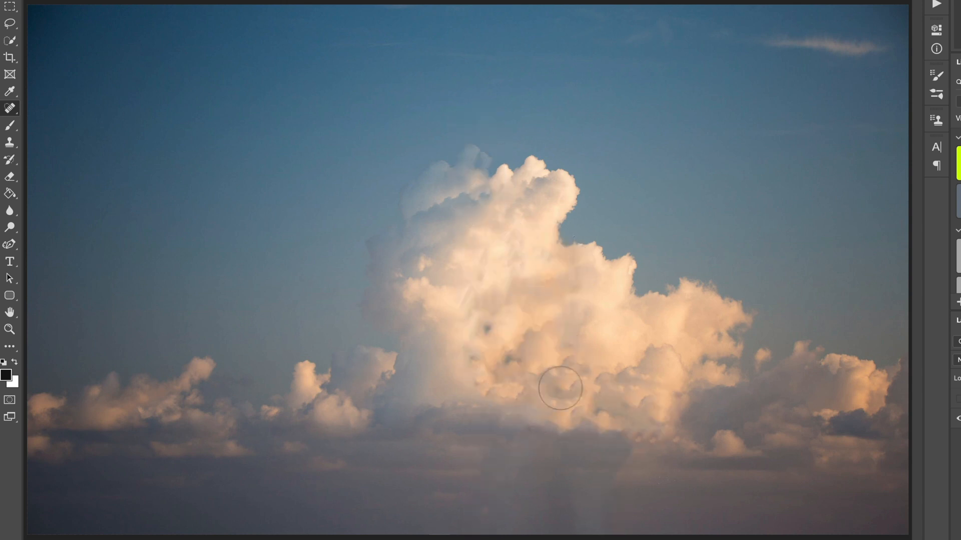
- Heal the remaining smudges in the bright cloud and the dark band beneath it, resizing the brush as needed
left_click_drag(563, 350, 495, 382)
key("bracketright")
key("bracketright")
key("bracketright")
left_click(558, 396)
left_click(532, 388)
left_click(507, 386)
left_click(527, 380)
key("bracketleft")
key("bracketleft")
left_click_drag(500, 466, 590, 465)
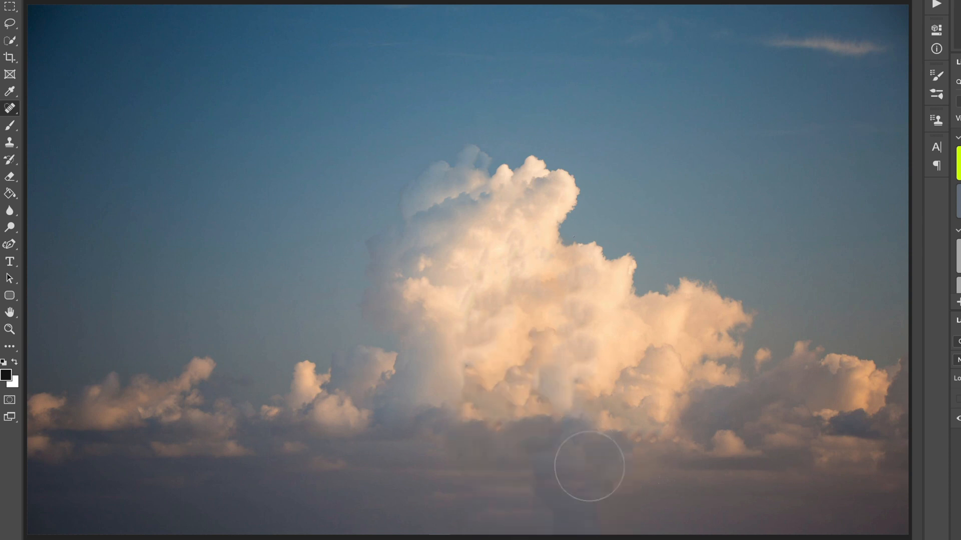
- Make the Foreground layer visible again and check both layers by switching their visibility off and on
key("ctrl+minus")
key("ctrl+minus")
key("v")
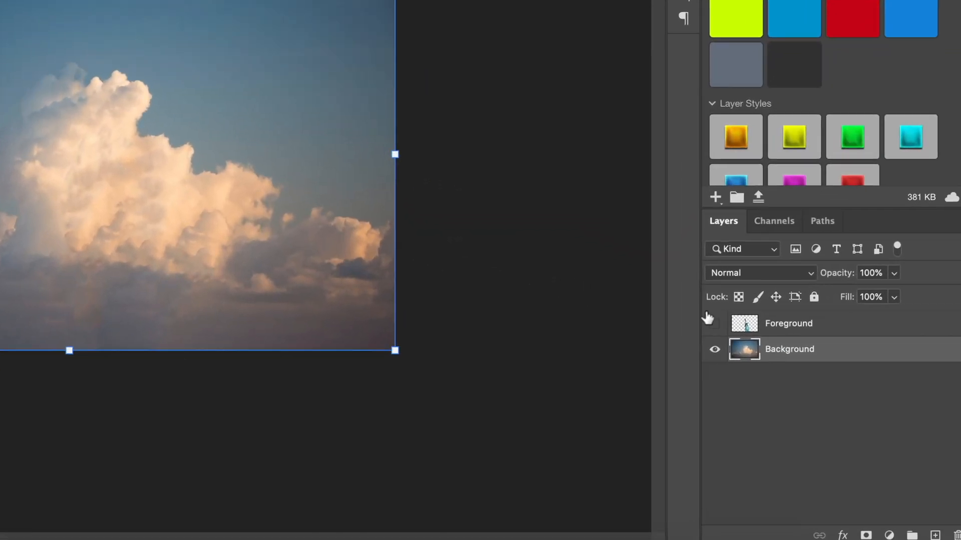
left_click(715, 324)
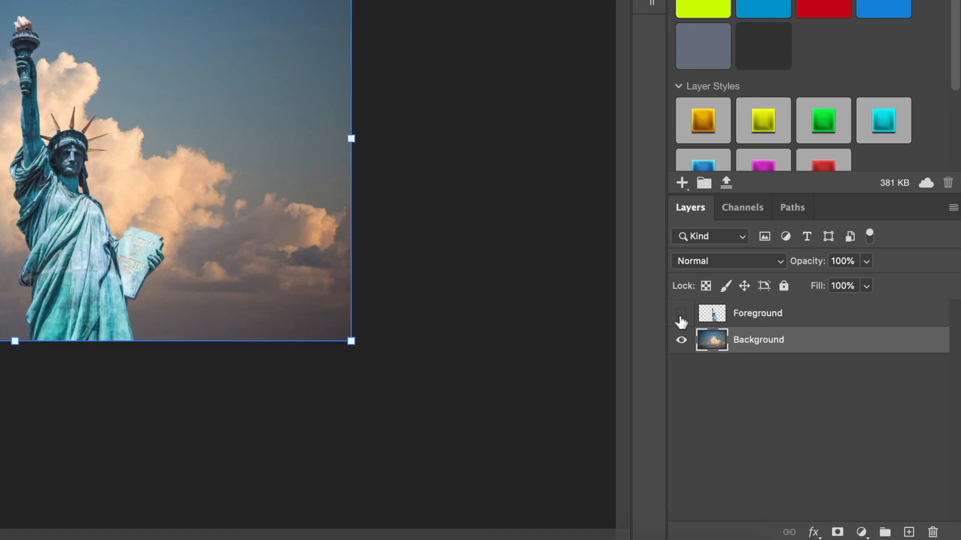
left_click(681, 315)
left_click(681, 316)
left_click(680, 339)
left_click(681, 343)
left_click(680, 315)
left_click(681, 315)
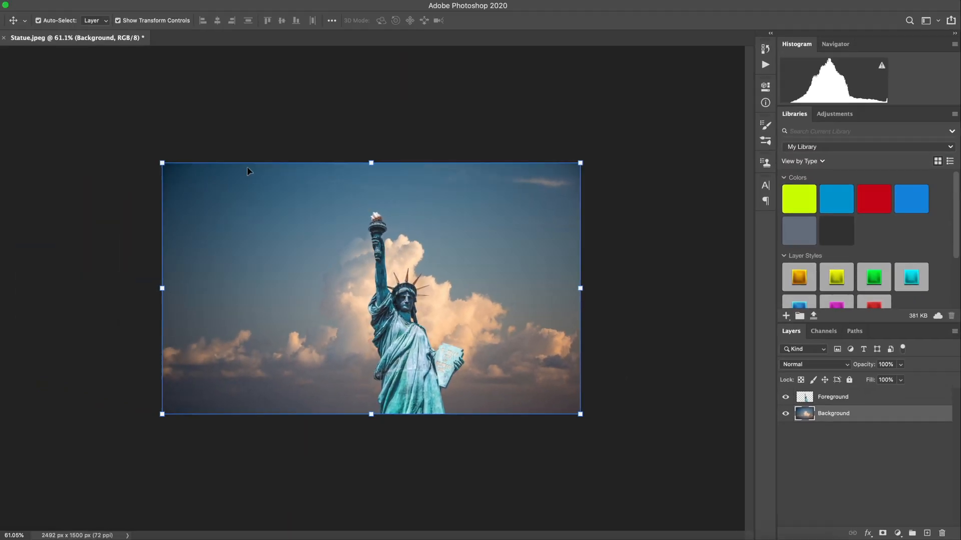
- Save the layered image as the Photoshop document Statue.psd
left_click(84, 6)
left_click(136, 126)
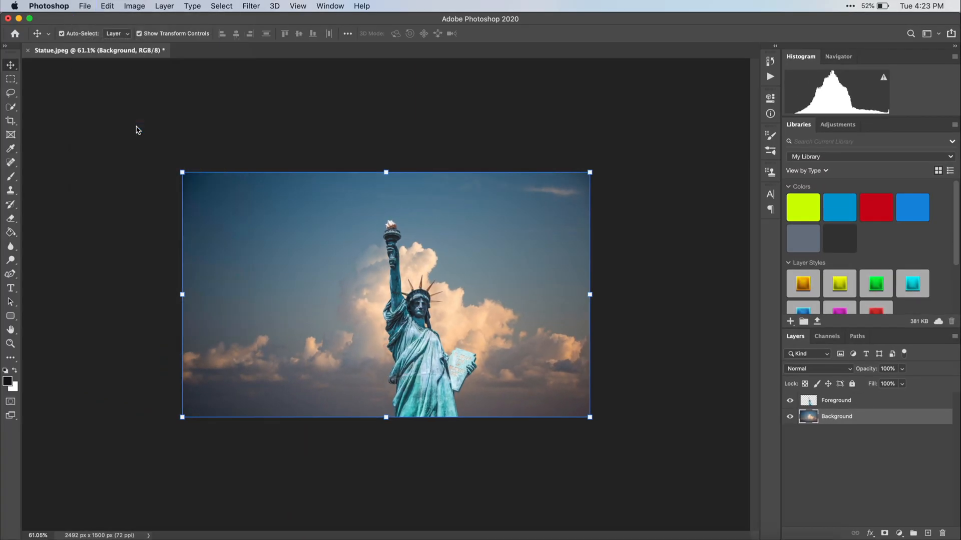
left_click(678, 399)
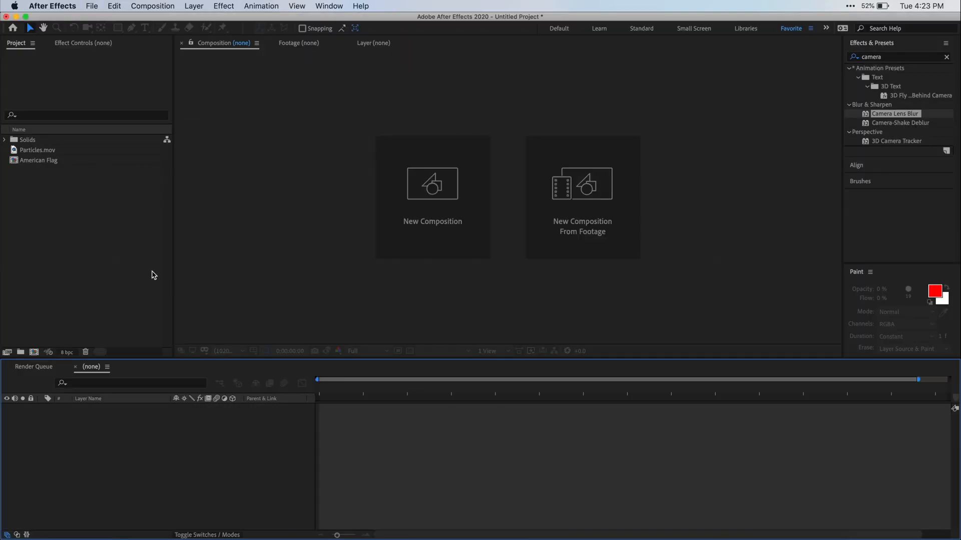
- In After Effects, import Statue.psd as Composition - Retain Layer Sizes with Editable Layer Styles
right_click(114, 271)
mouse_move(152, 318)
left_click(262, 316)
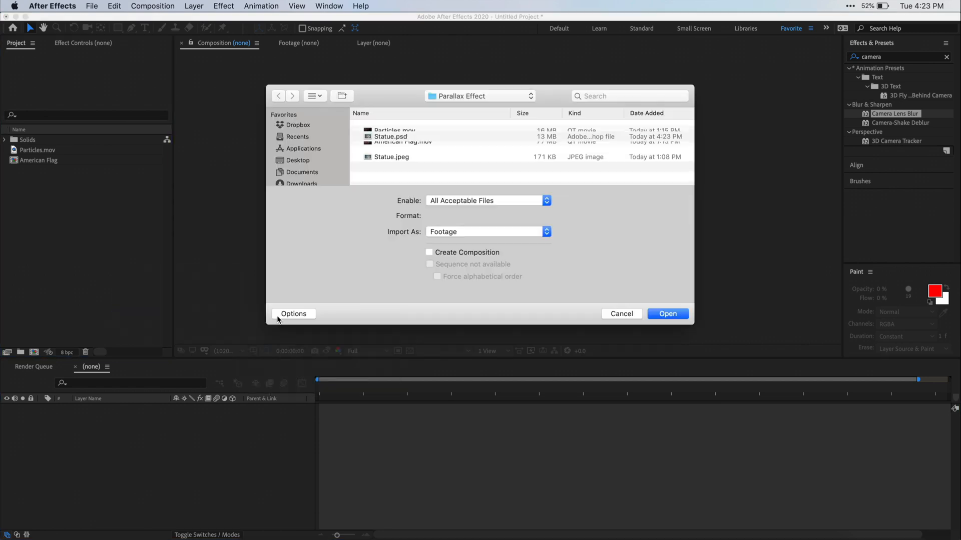
double_click(439, 127)
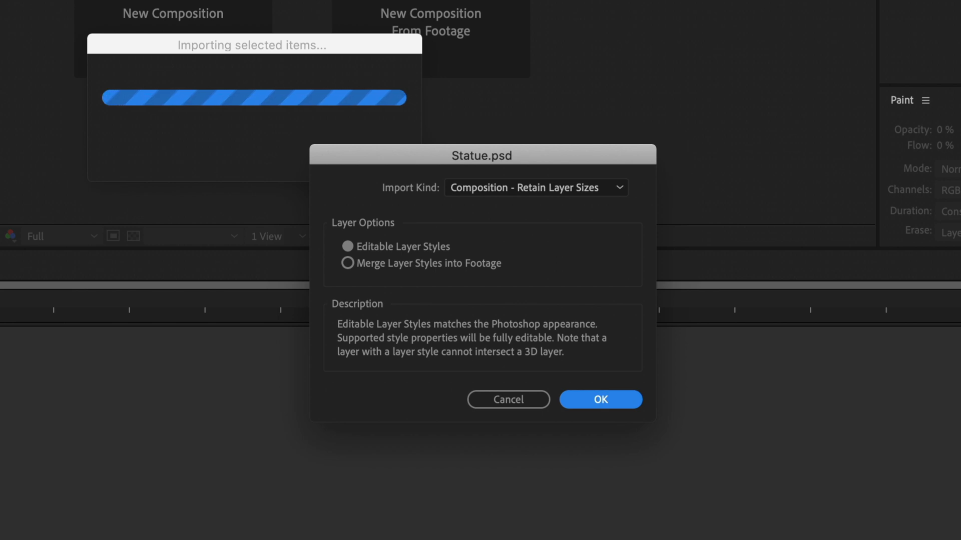
left_click(598, 188)
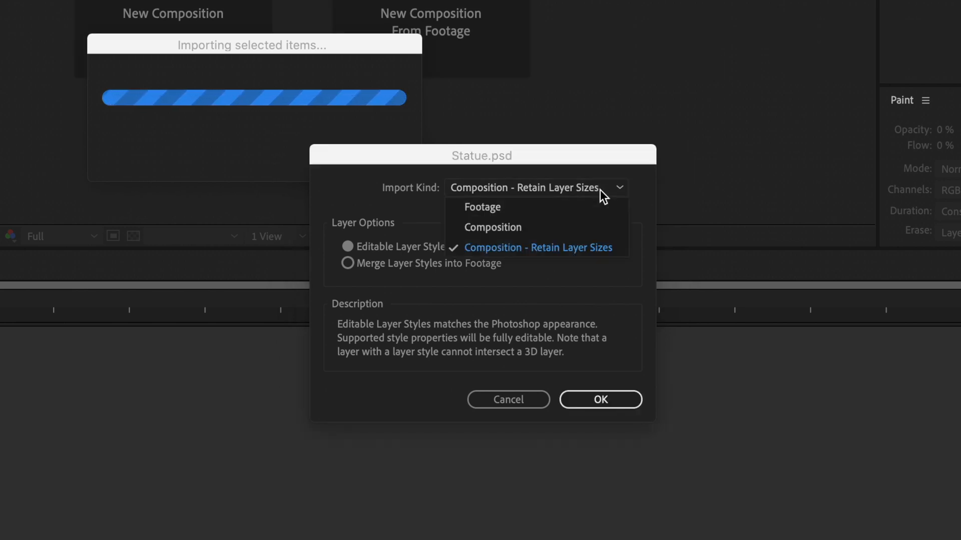
left_click(606, 245)
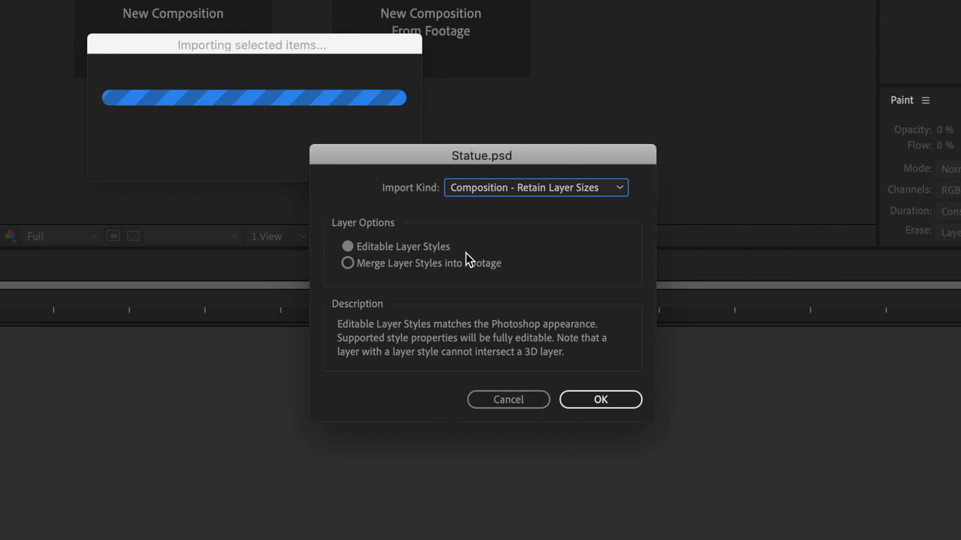
left_click(424, 247)
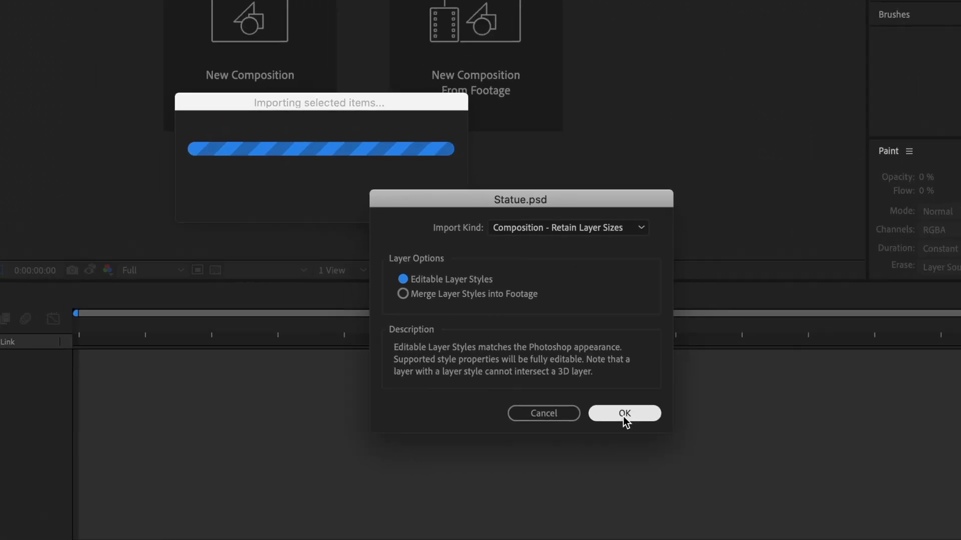
left_click(601, 399)
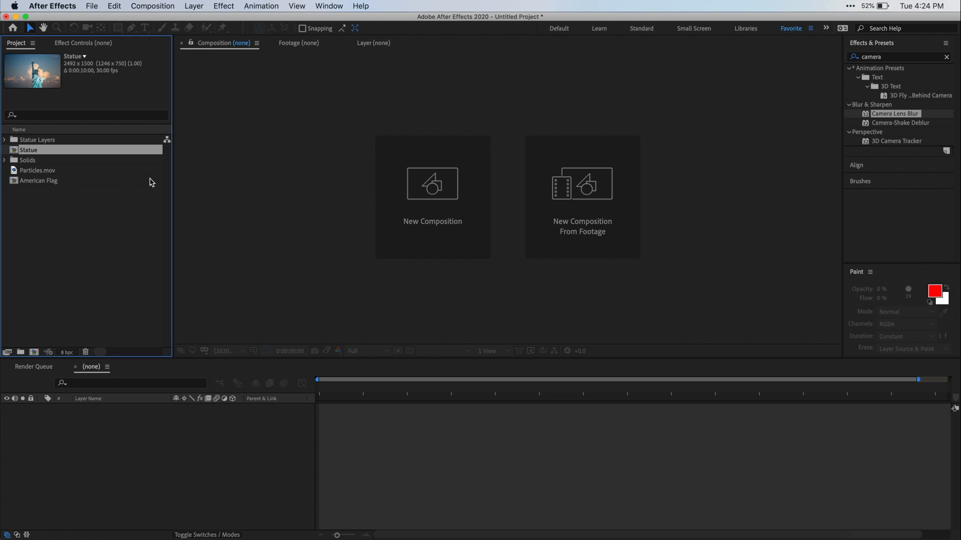
- Open the Statue composition and add a two-node camera with the 50mm preset
double_click(99, 151)
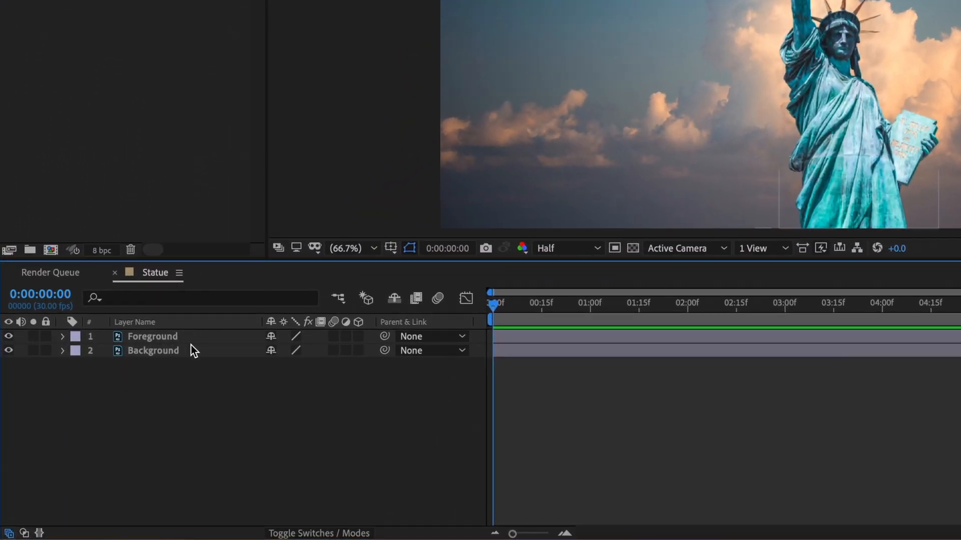
right_click(203, 397)
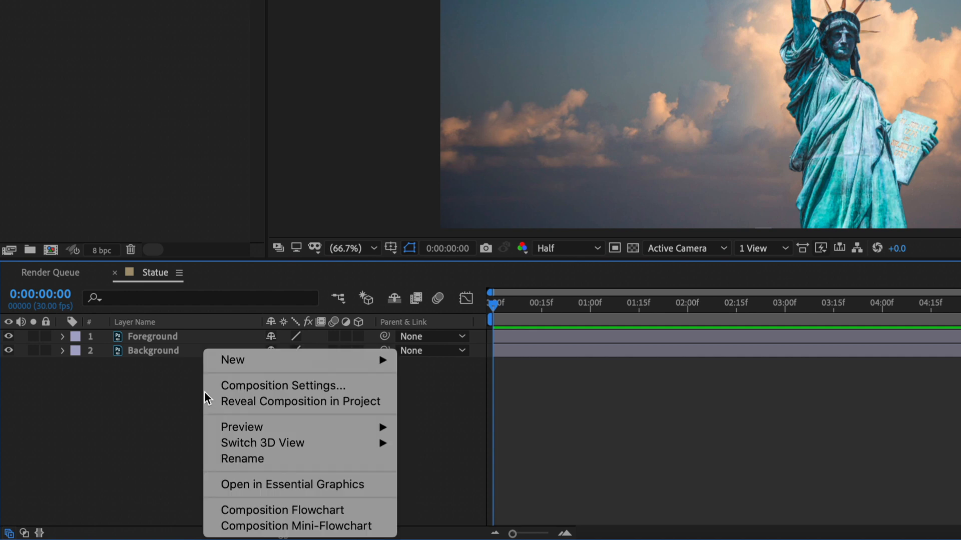
mouse_move(244, 355)
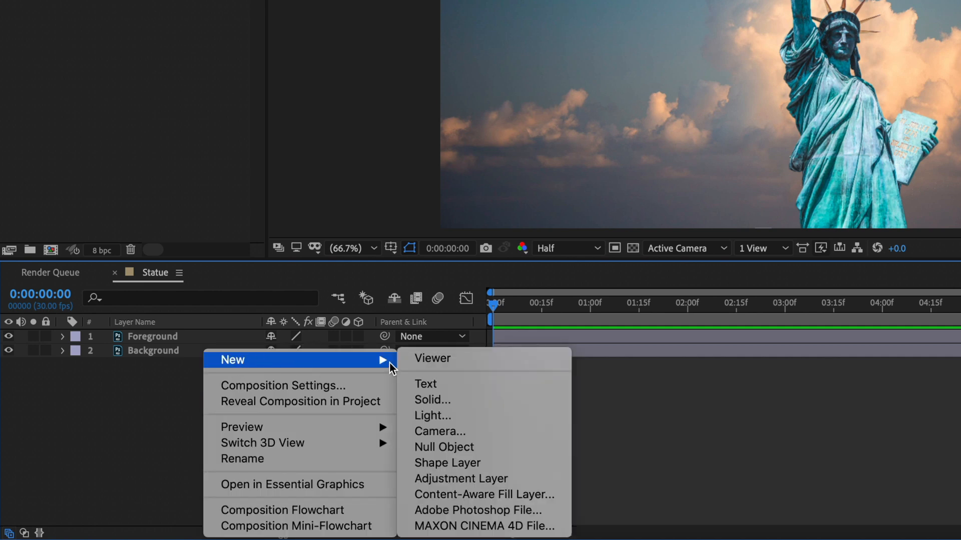
left_click(465, 432)
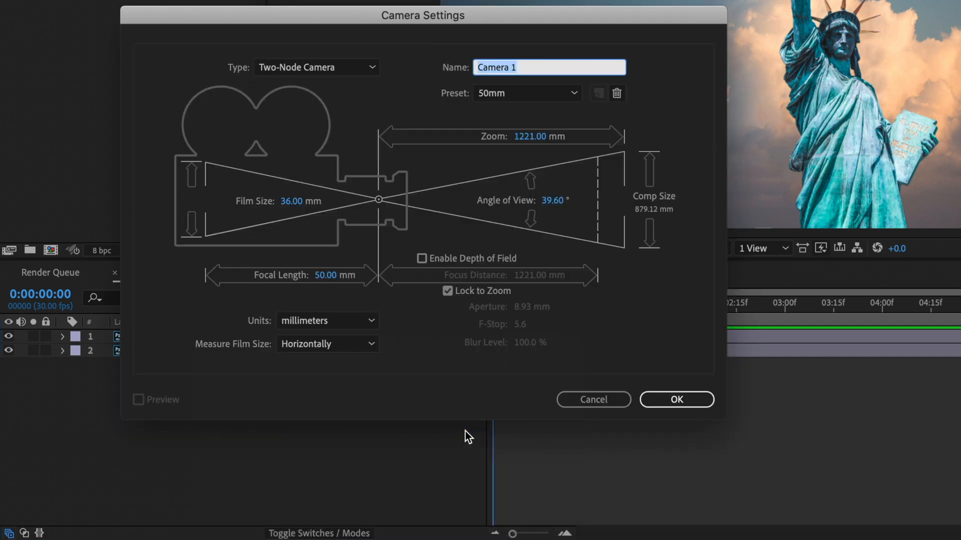
left_click(657, 395)
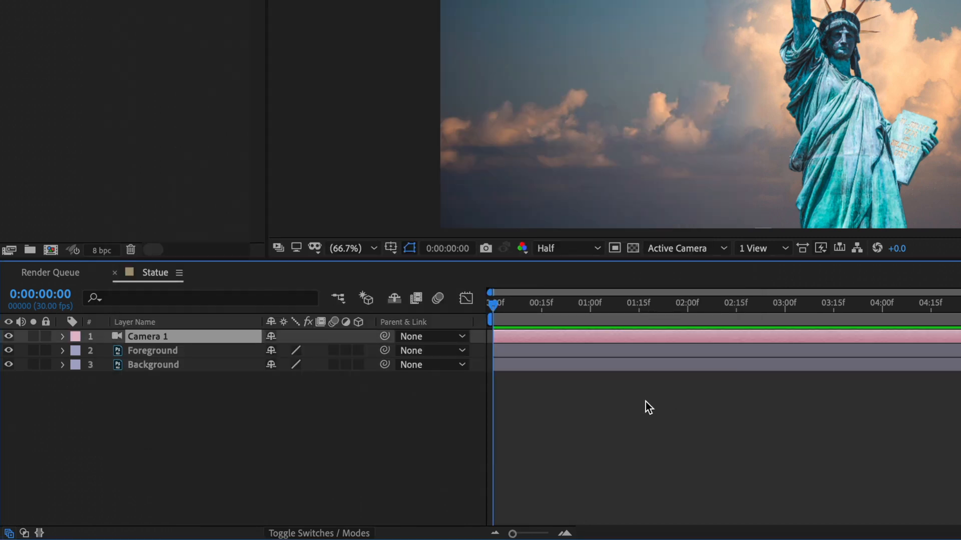
- Add a null object to the Statue composition and parent Camera 1 to it
right_click(379, 426)
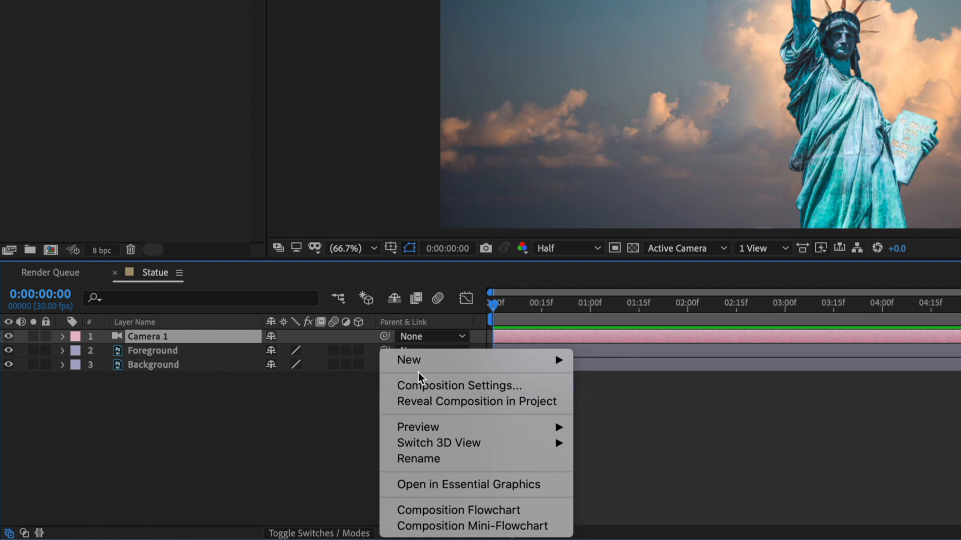
mouse_move(476, 357)
left_click(667, 447)
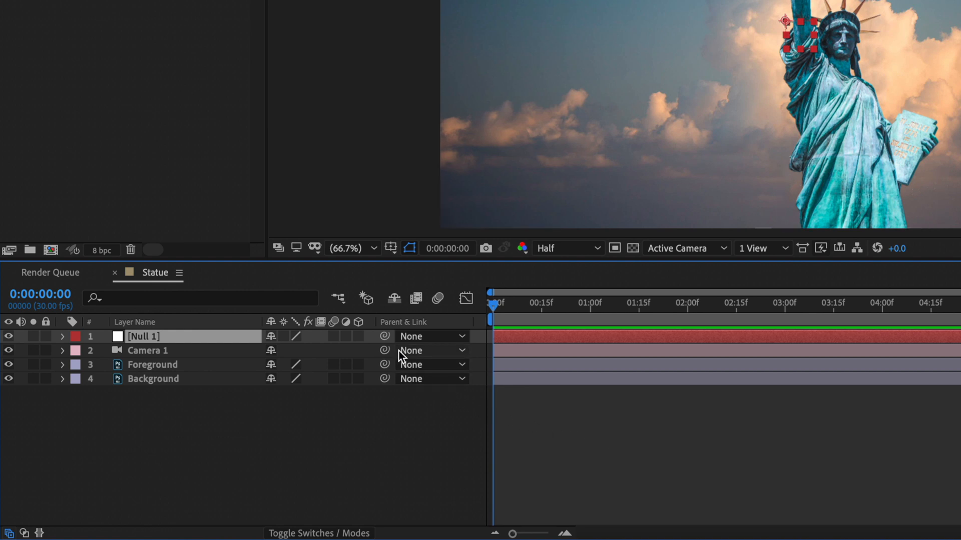
left_click_drag(279, 317, 214, 337)
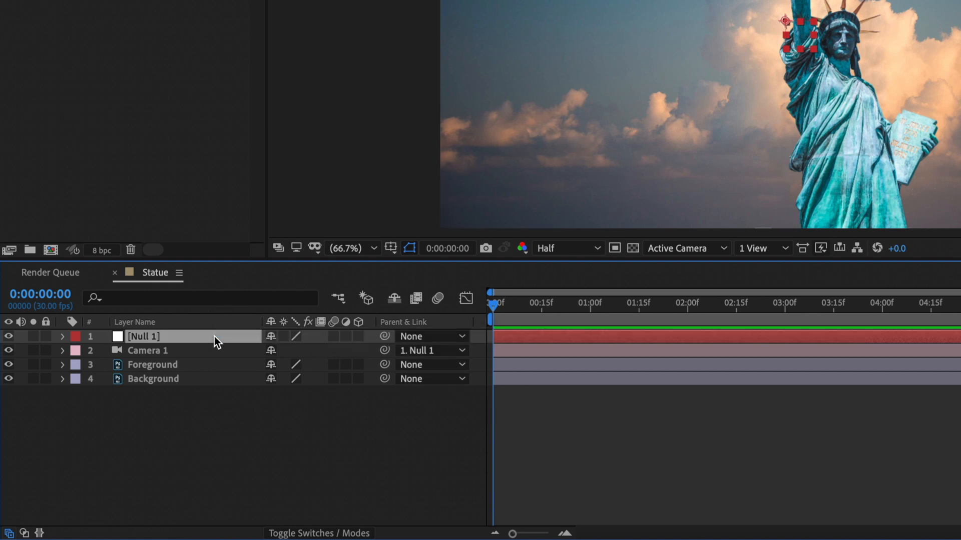
left_click(430, 351)
left_click(454, 393)
- Turn the null, Foreground and Background layers into 3D layers
left_click(358, 336)
left_click(358, 365)
left_click(358, 378)
- In Custom View 1, push the Background layer back in depth to a Z position of 2170
left_click(62, 379)
left_click(76, 394)
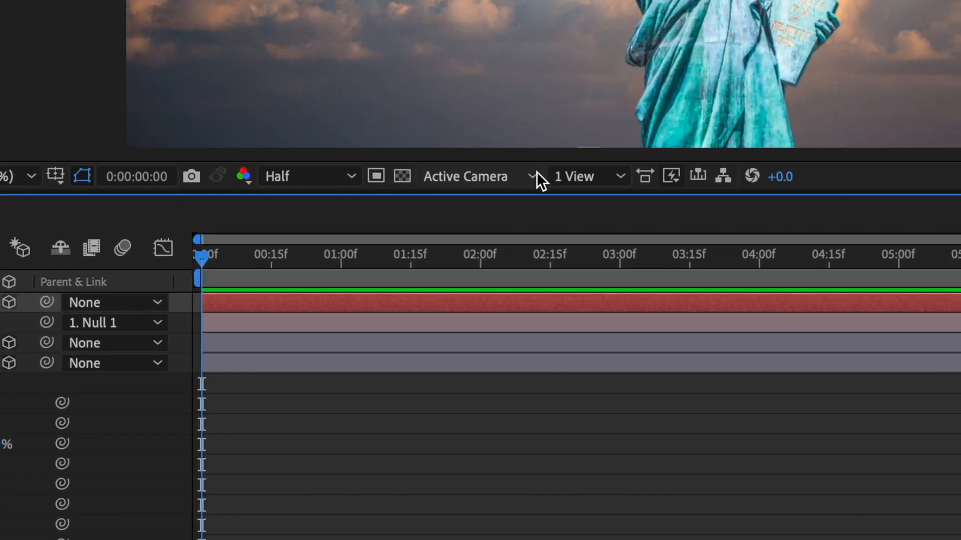
left_click(533, 173)
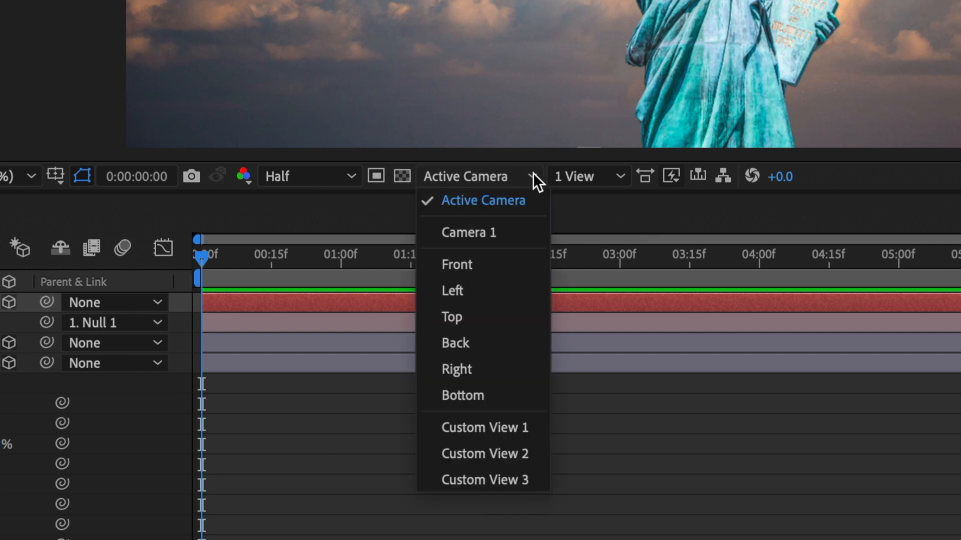
left_click(533, 429)
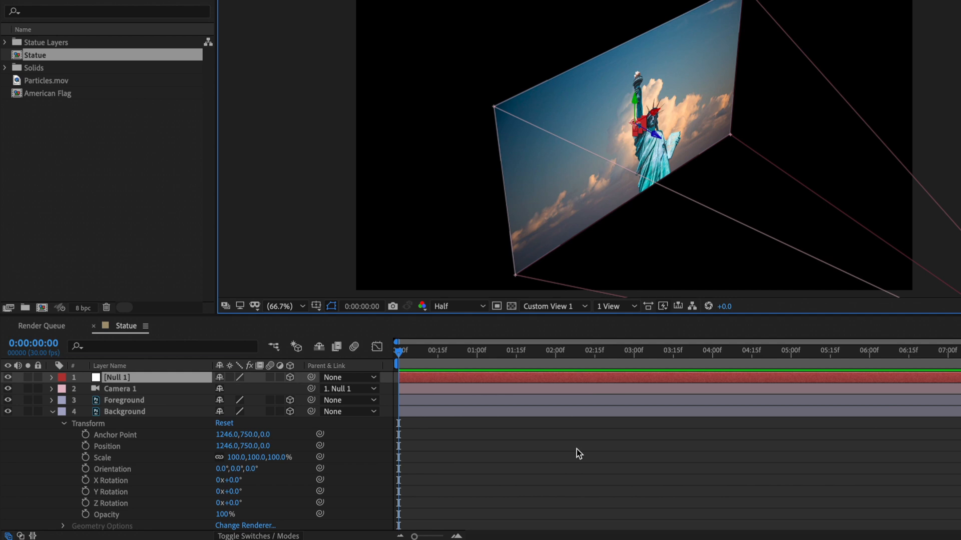
left_click_drag(269, 447, 481, 434)
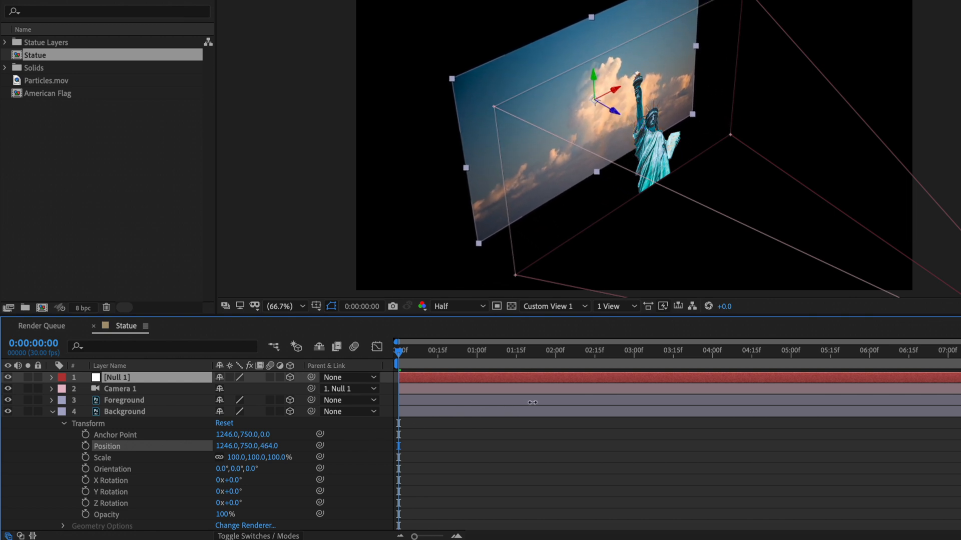
left_click(532, 408)
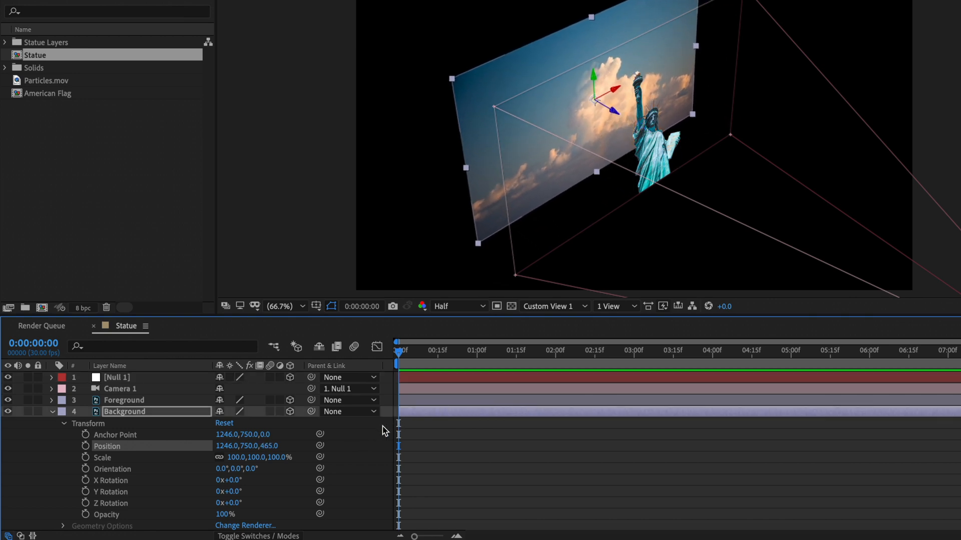
left_click_drag(264, 447, 548, 452)
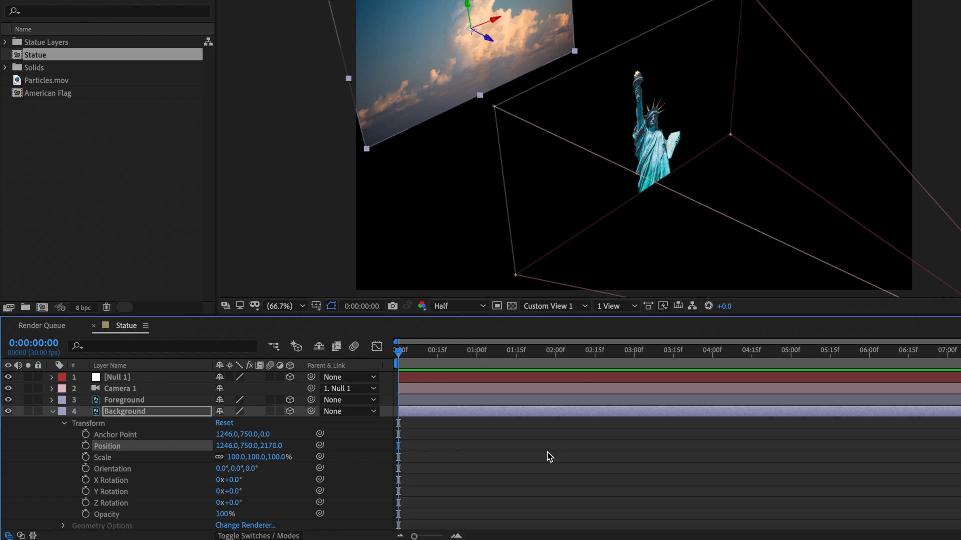
- Return to the Active Camera view and scale the Background layer up to 193% to fill the frame
left_click(583, 307)
left_click(582, 318)
left_click(397, 351)
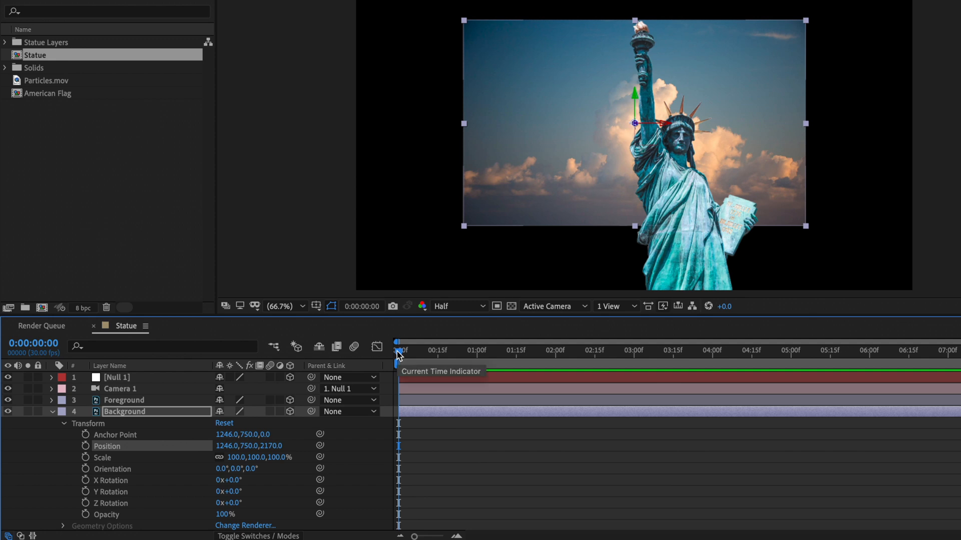
left_click_drag(281, 457, 360, 471)
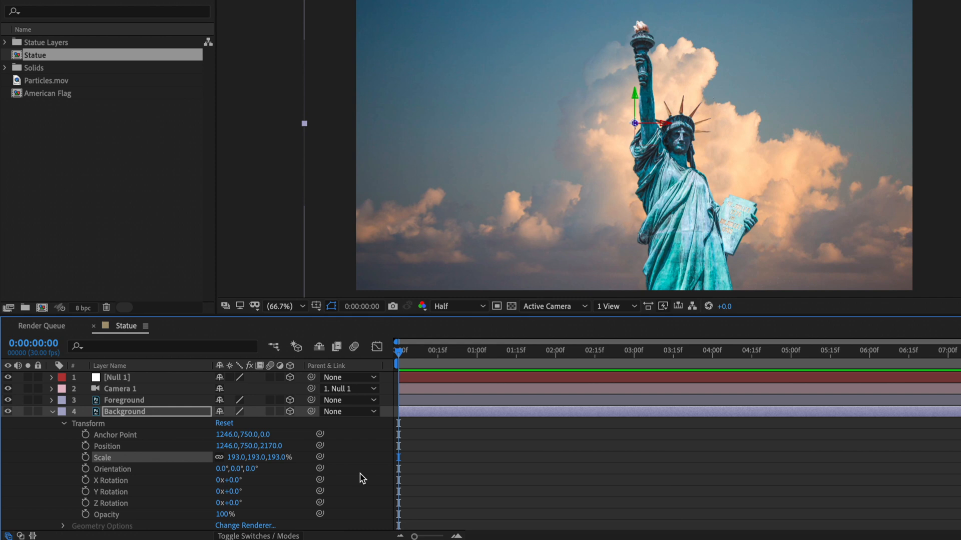
left_click(53, 411)
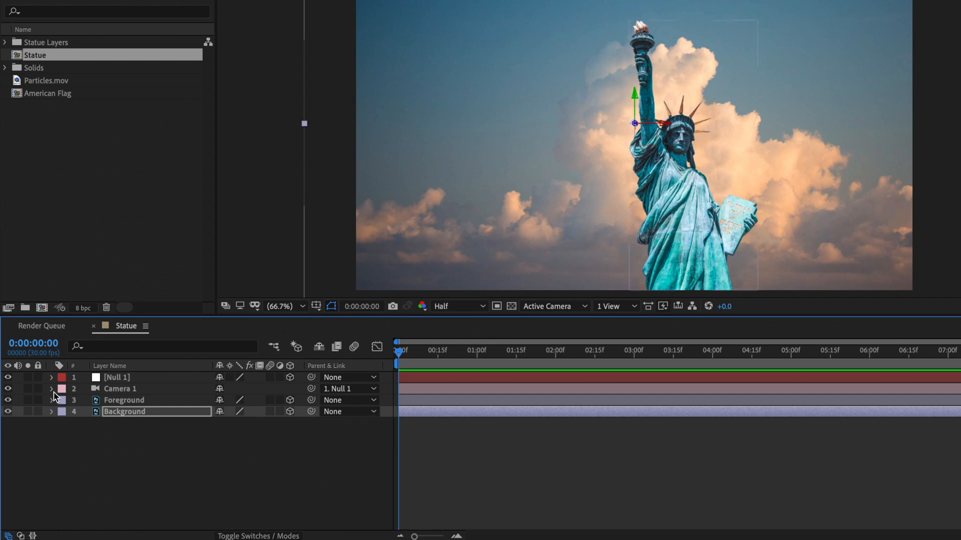
- Add a Position keyframe to the null layer at 0:00:00:00
left_click(53, 378)
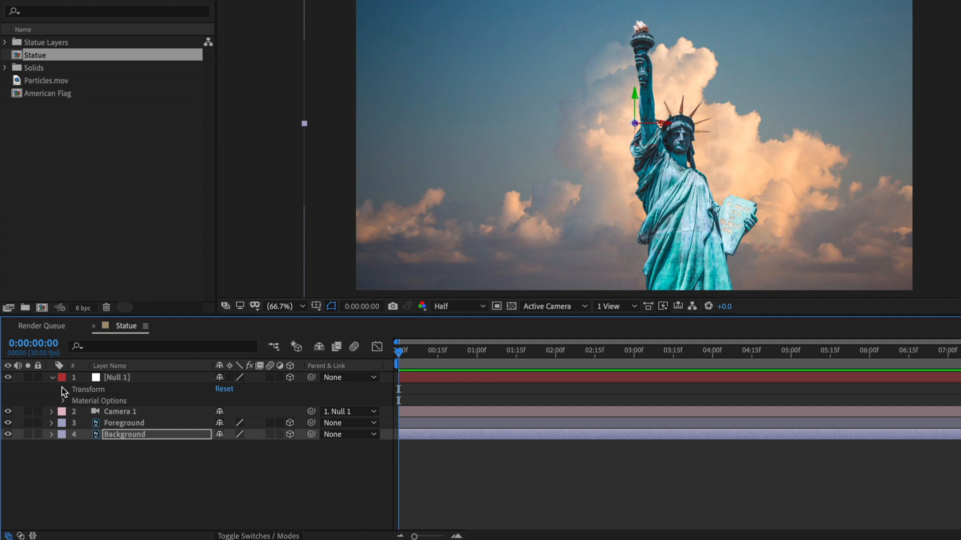
left_click(63, 389)
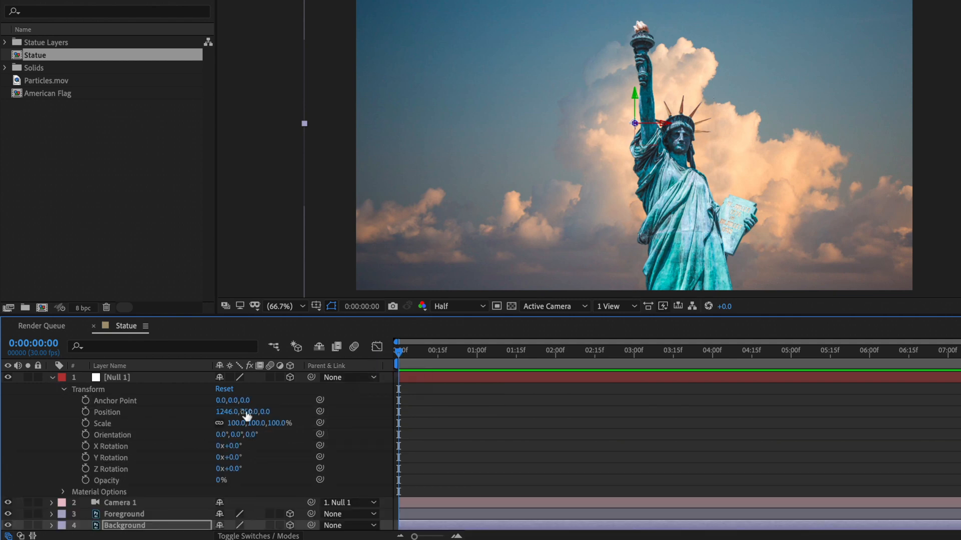
left_click(88, 412)
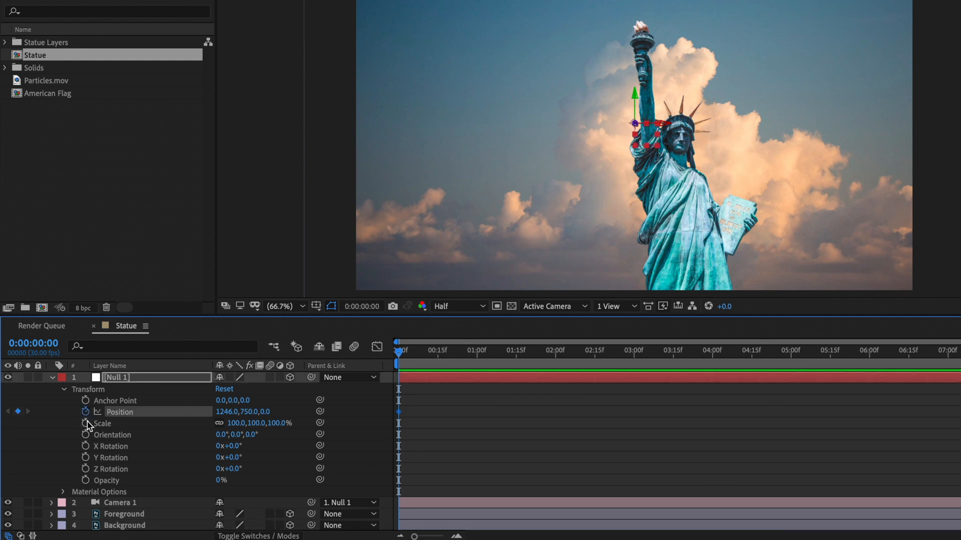
- Keyframe the null's Scale at 0:00:00:00, and at 0:00:05:02 set its X position to 1621 and its Scale to 82%
left_click(87, 423)
left_click_drag(398, 351, 797, 370)
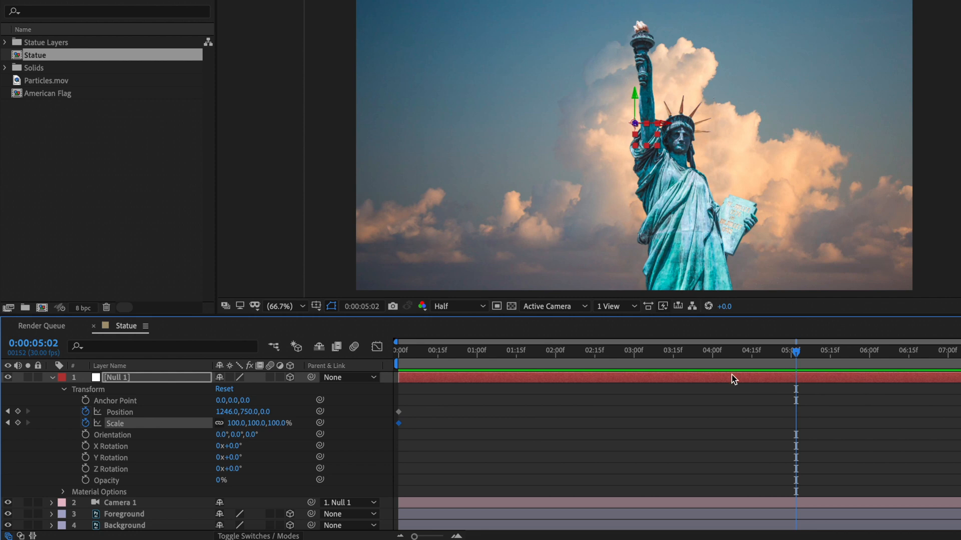
left_click_drag(224, 415, 507, 447)
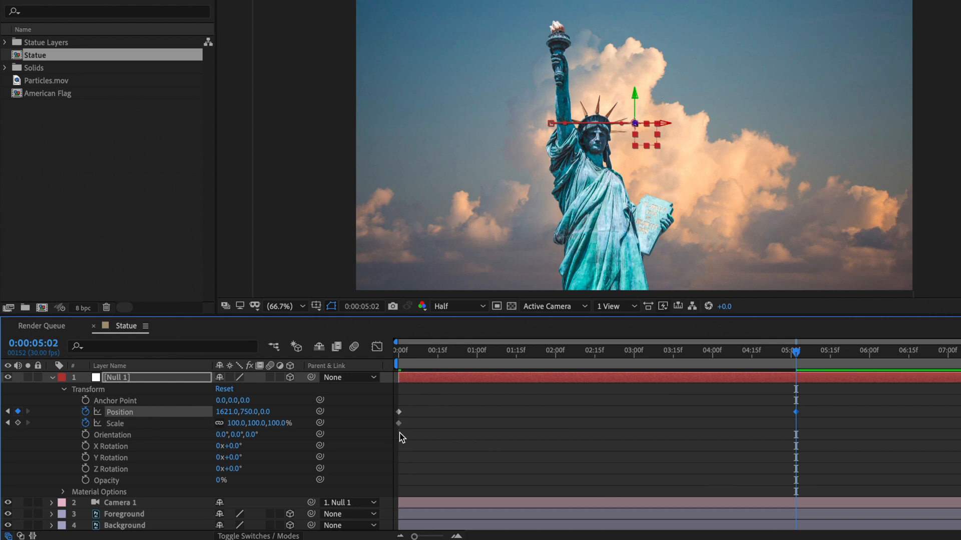
left_click_drag(277, 426, 269, 429)
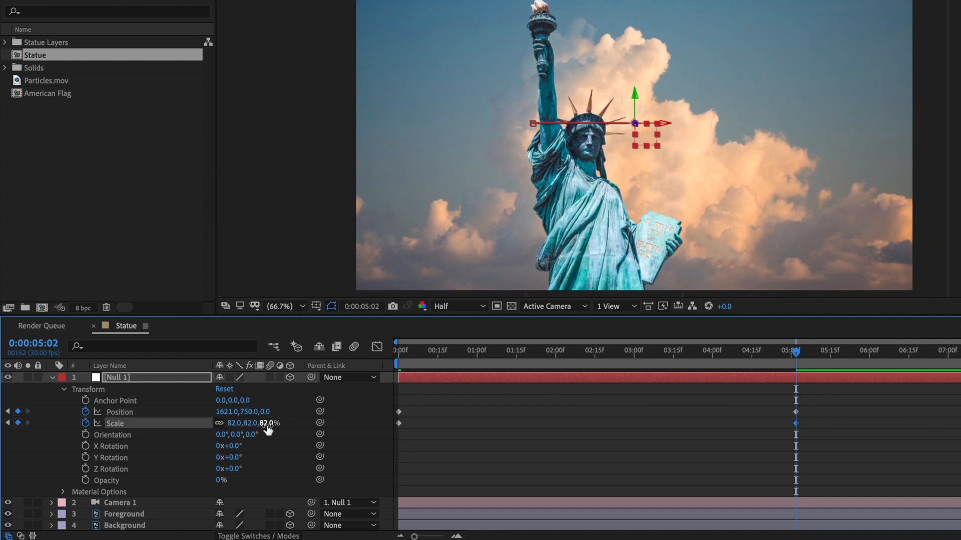
- Apply Easy Ease to the null's ending Position and Scale keyframes and preview the camera move from the start
left_click_drag(814, 409, 779, 432)
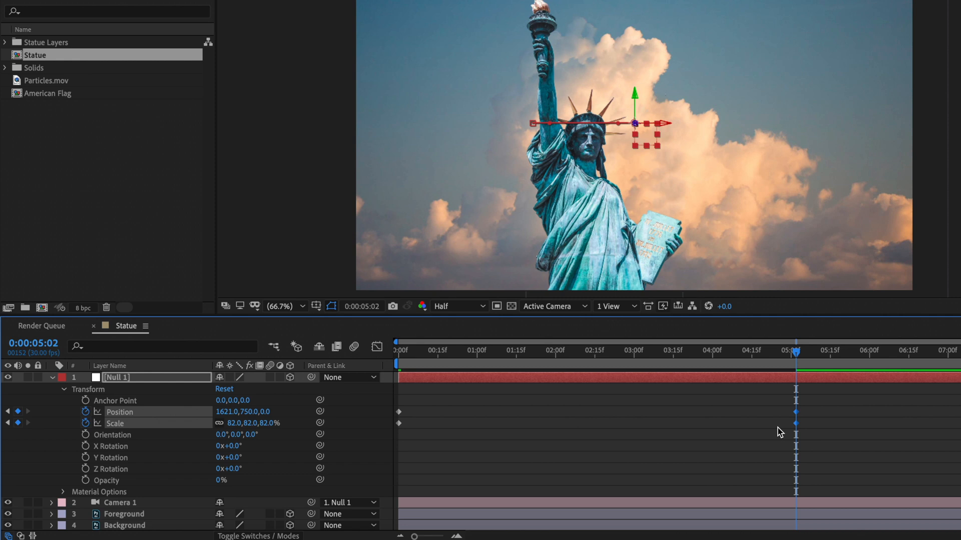
left_click_drag(689, 352, 373, 353)
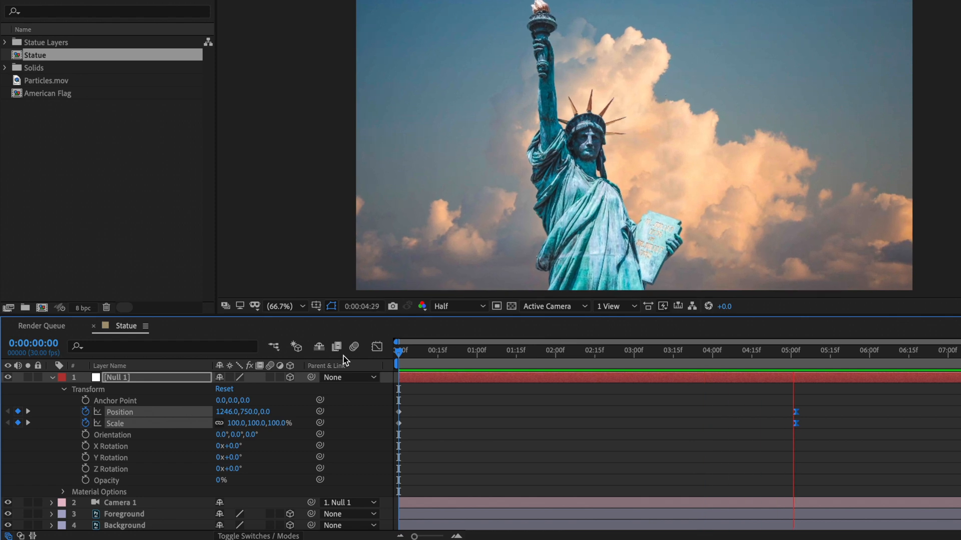
key("space")
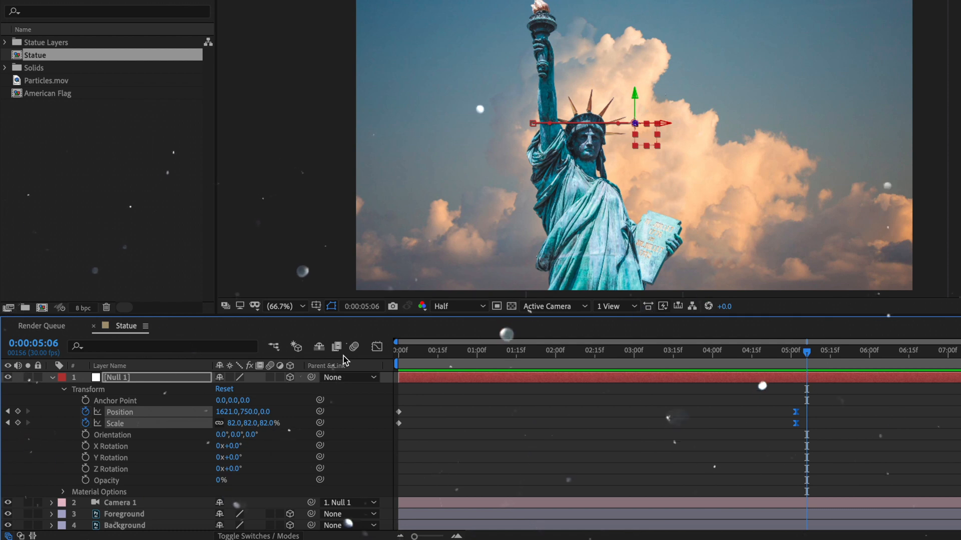
key("u")
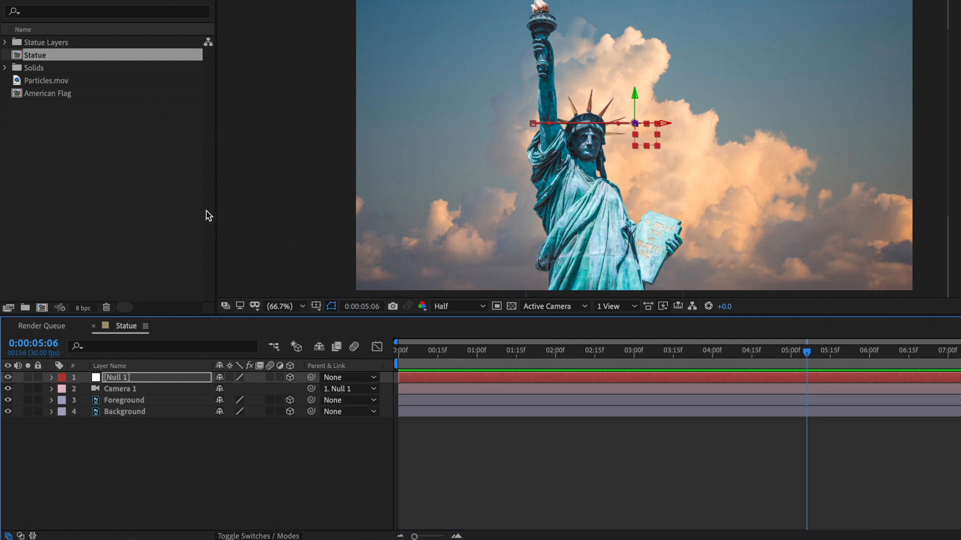
- Add Particles.mov between Camera 1 and Foreground as a 3D layer and set its blending mode to Screen
left_click(59, 82)
left_click_drag(88, 148, 148, 398)
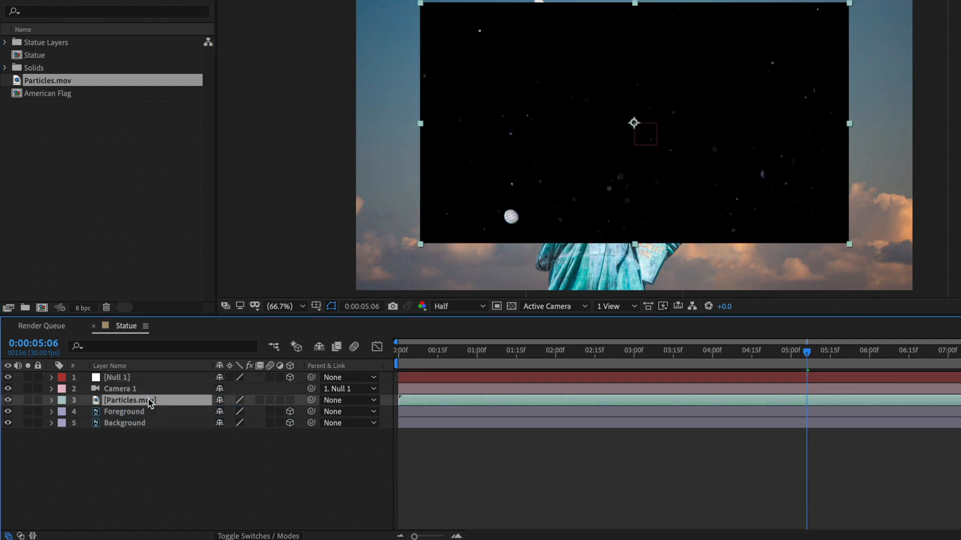
left_click(290, 400)
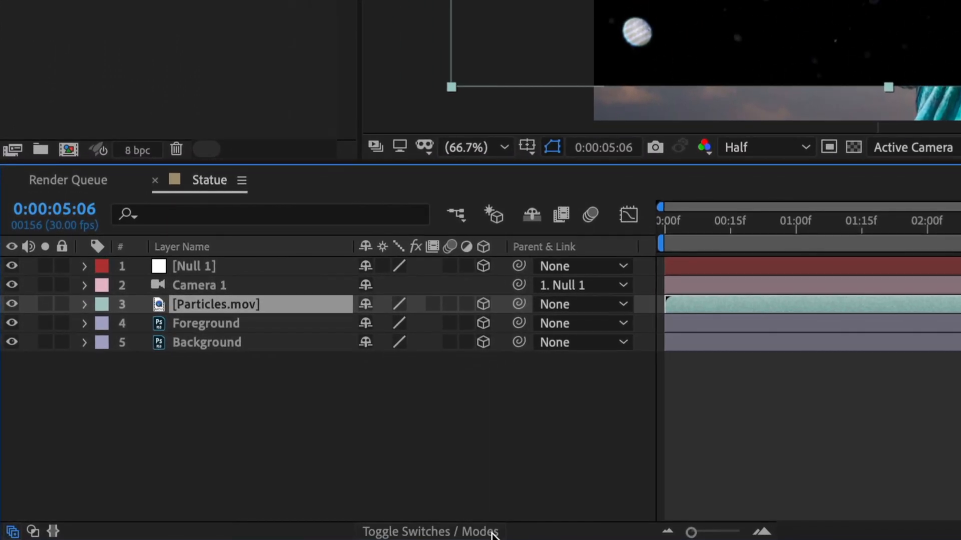
left_click(481, 533)
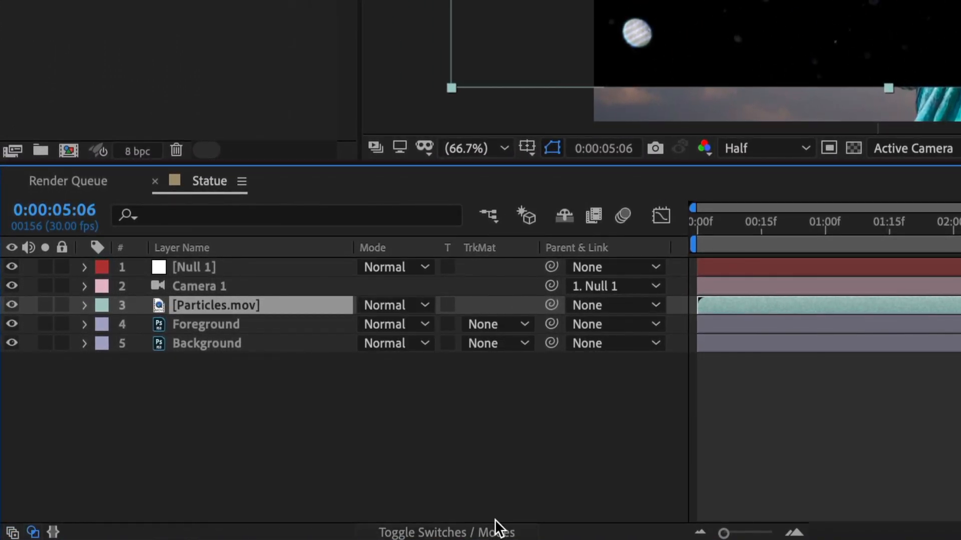
left_click(424, 305)
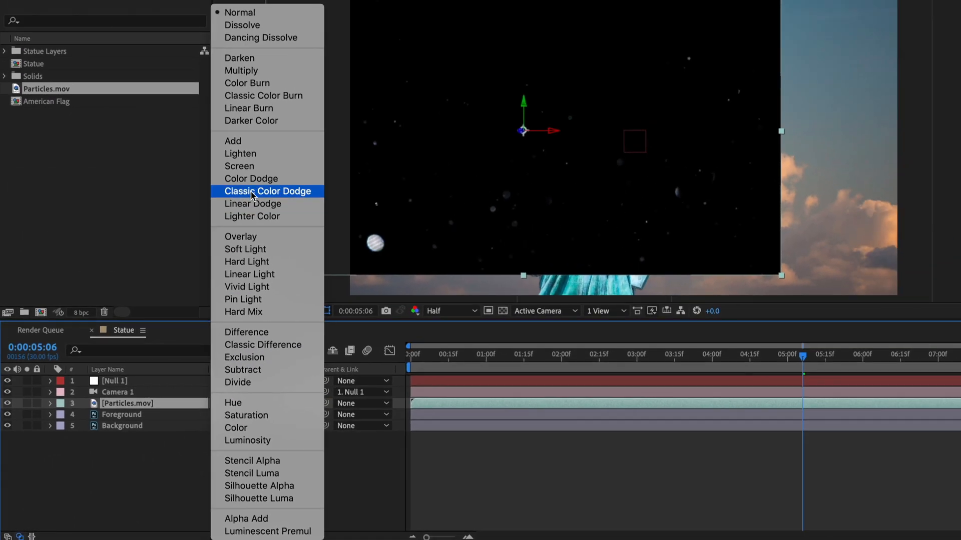
left_click(259, 168)
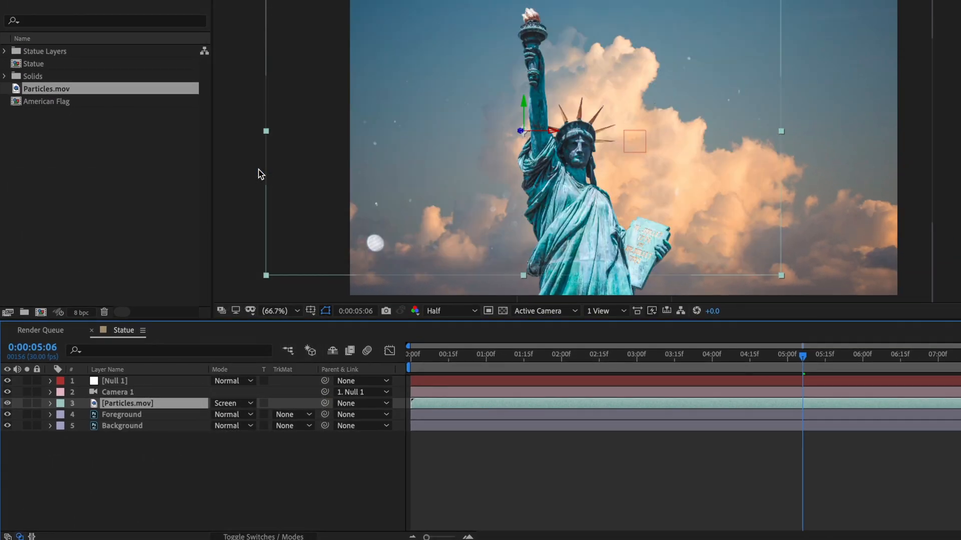
- Set the Particles.mov layer's Position to 1606, 750, 411 and its Scale to 154% so it covers the frame
left_click(50, 403)
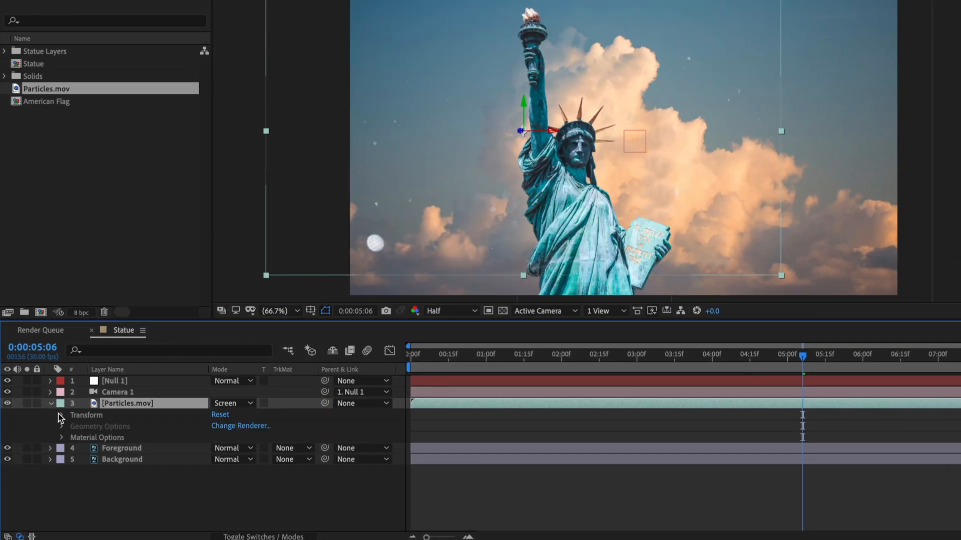
left_click(62, 416)
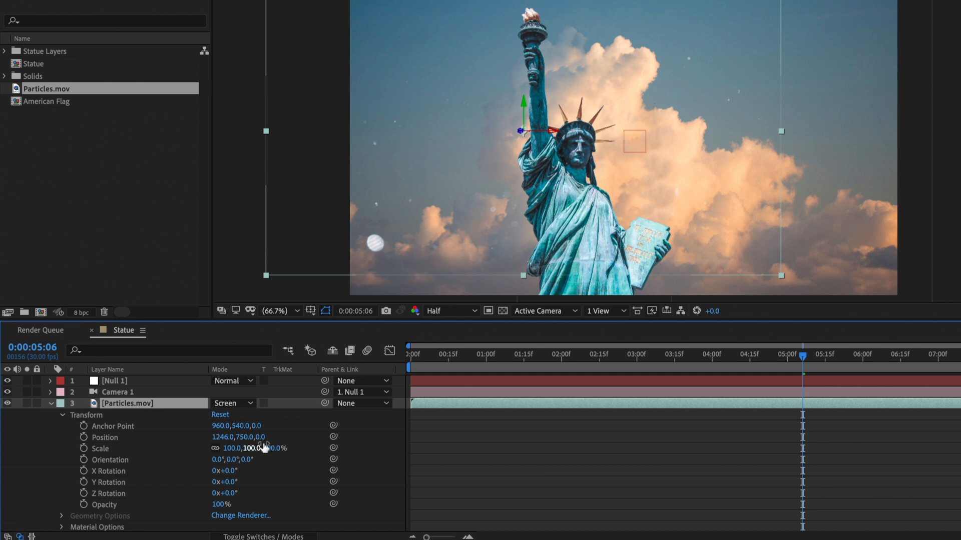
left_click_drag(260, 438, 310, 439)
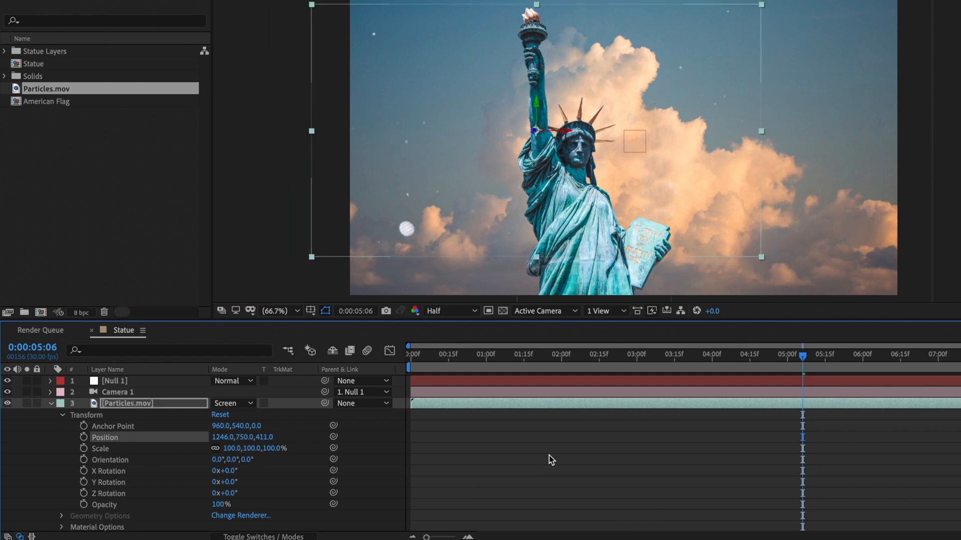
left_click_drag(227, 438, 470, 452)
left_click_drag(268, 452, 310, 459)
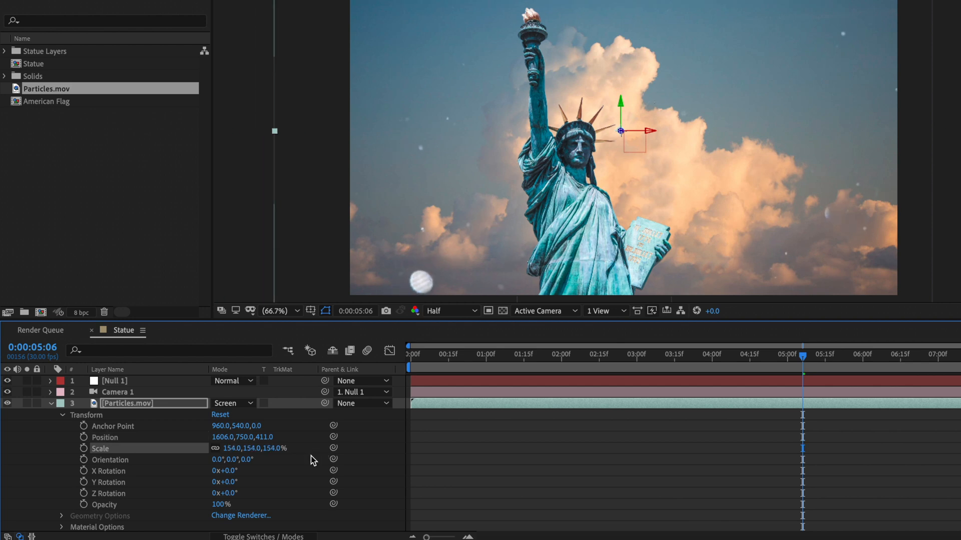
left_click(51, 404)
- Add the American Flag composition between the Particles.mov and Foreground layers and make it a 3D layer
left_click(33, 102)
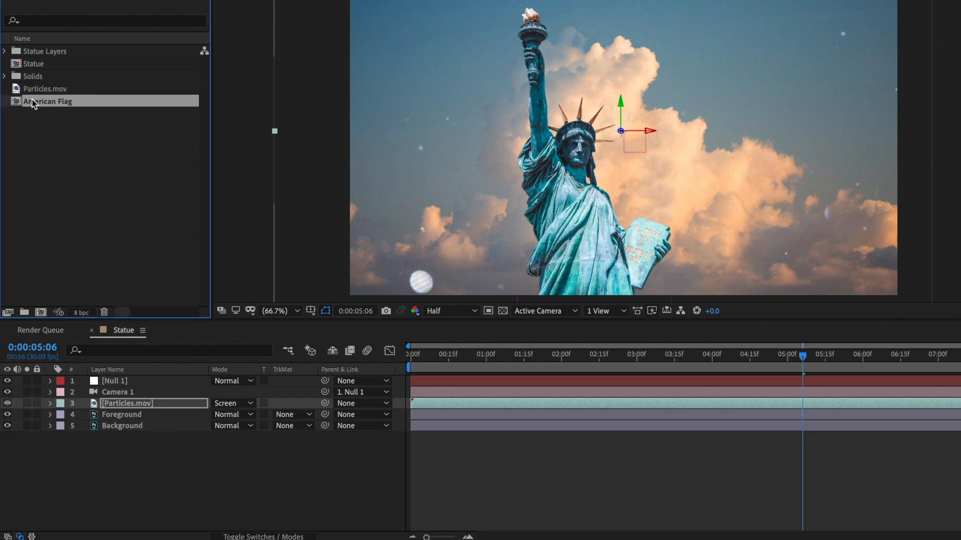
left_click_drag(115, 385, 120, 412)
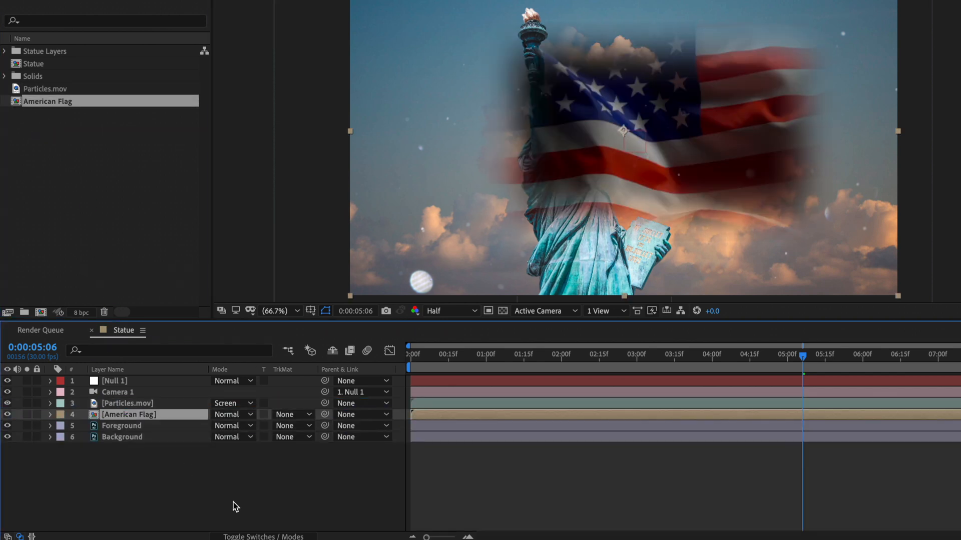
left_click(285, 536)
left_click(284, 414)
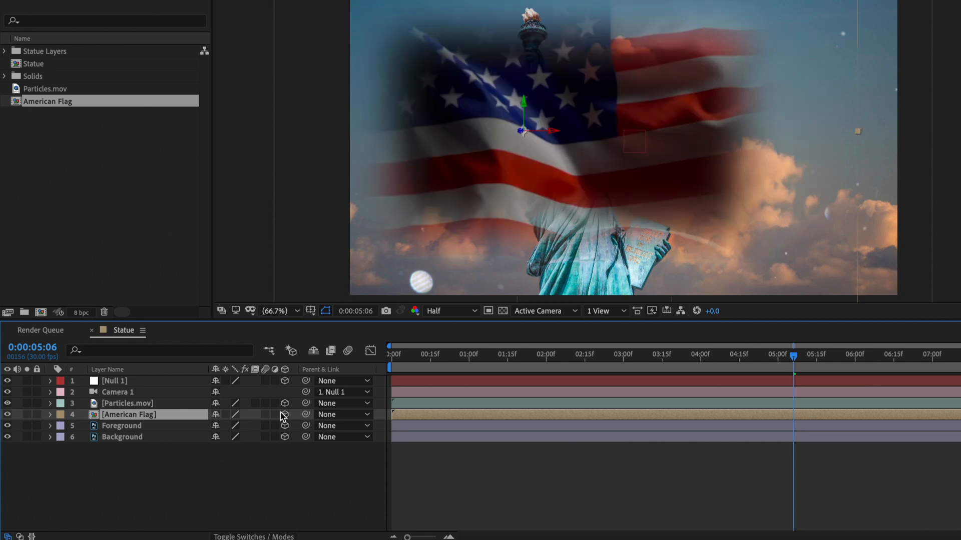
- Set the American Flag layer's blending mode to Overlay and lower its opacity to 64%
left_click(284, 536)
left_click(241, 416)
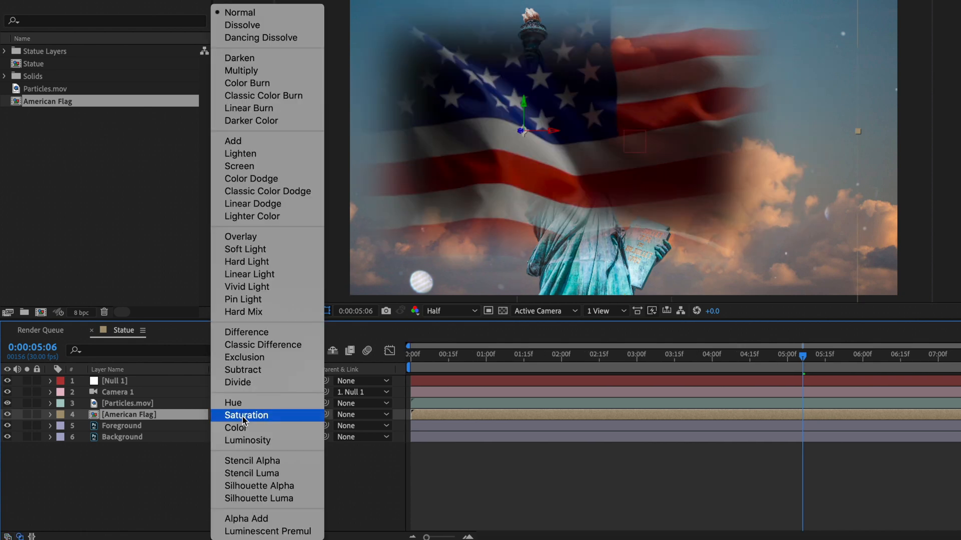
left_click(267, 239)
key("t")
left_click_drag(221, 425, 208, 425)
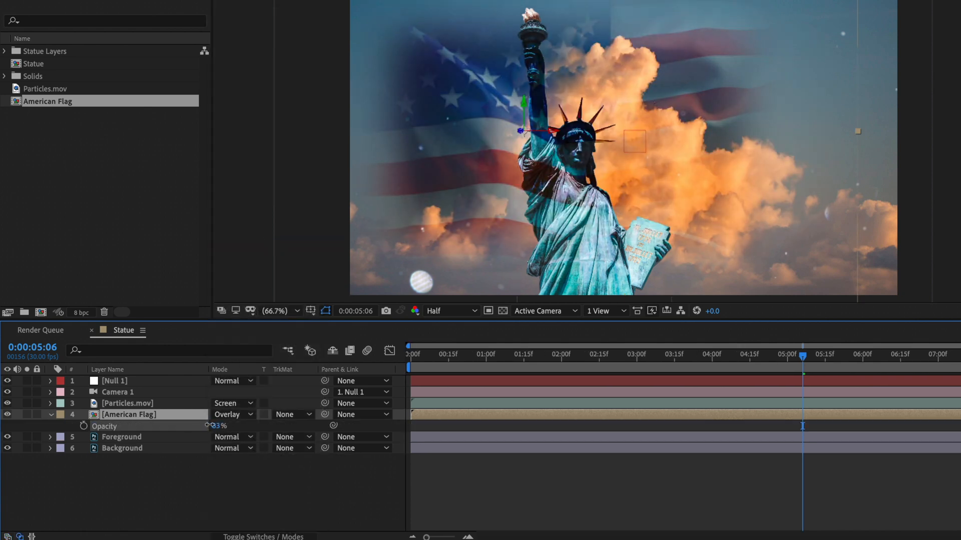
left_click(181, 419)
- At the start of the timeline, set the American Flag's Position to 423, 407, 0 and Z Rotation to -16°, and preview the result
key("Home")
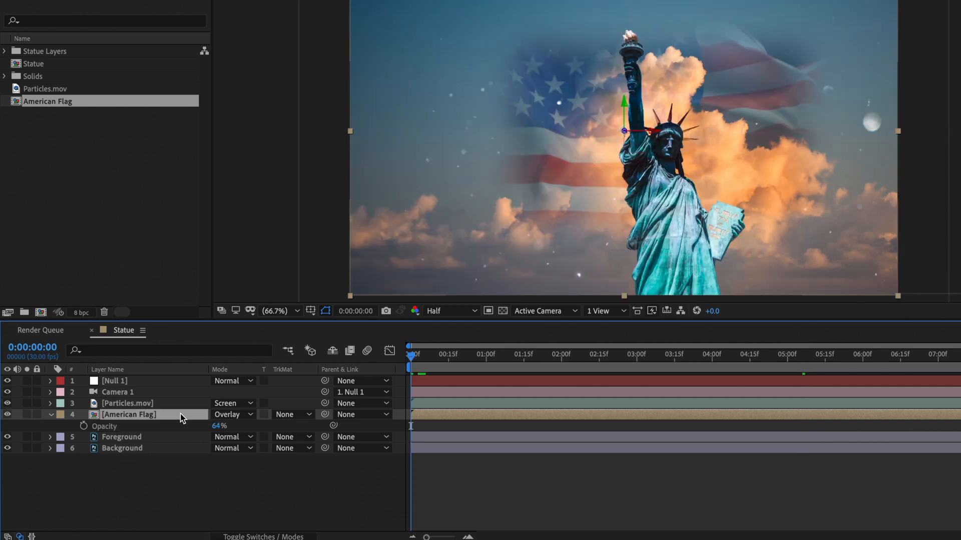
left_click(52, 414)
left_click(51, 414)
left_click_drag(221, 436, 30, 429)
left_click_drag(223, 492, 224, 498)
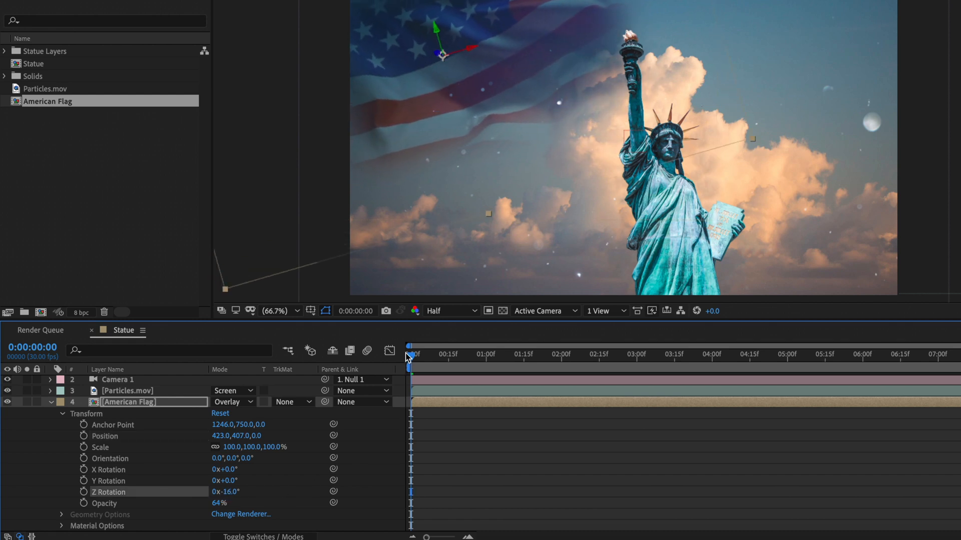
key("space")
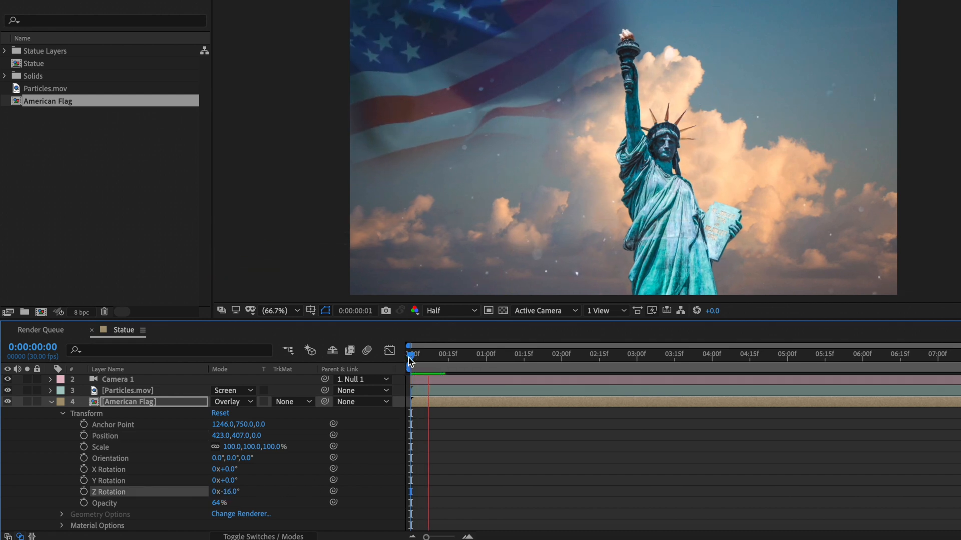